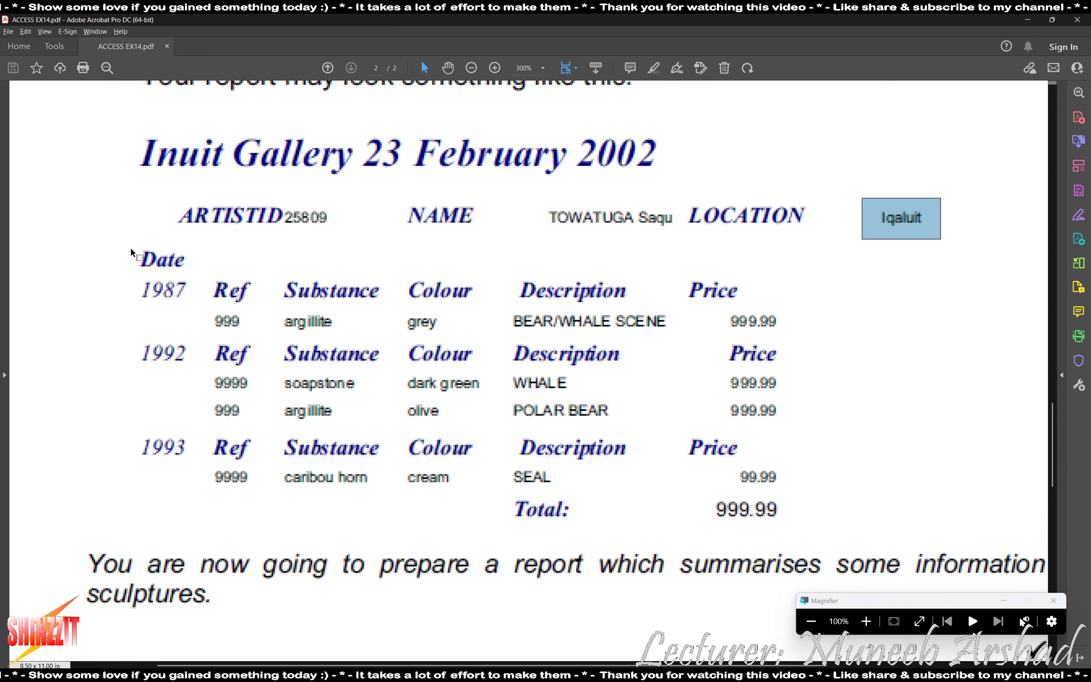
# Examine the Date label, year groups and repeated column headings in the sample report, and switch to Access
pyautogui.moveTo(133, 251); pyautogui.dragTo(204, 271)
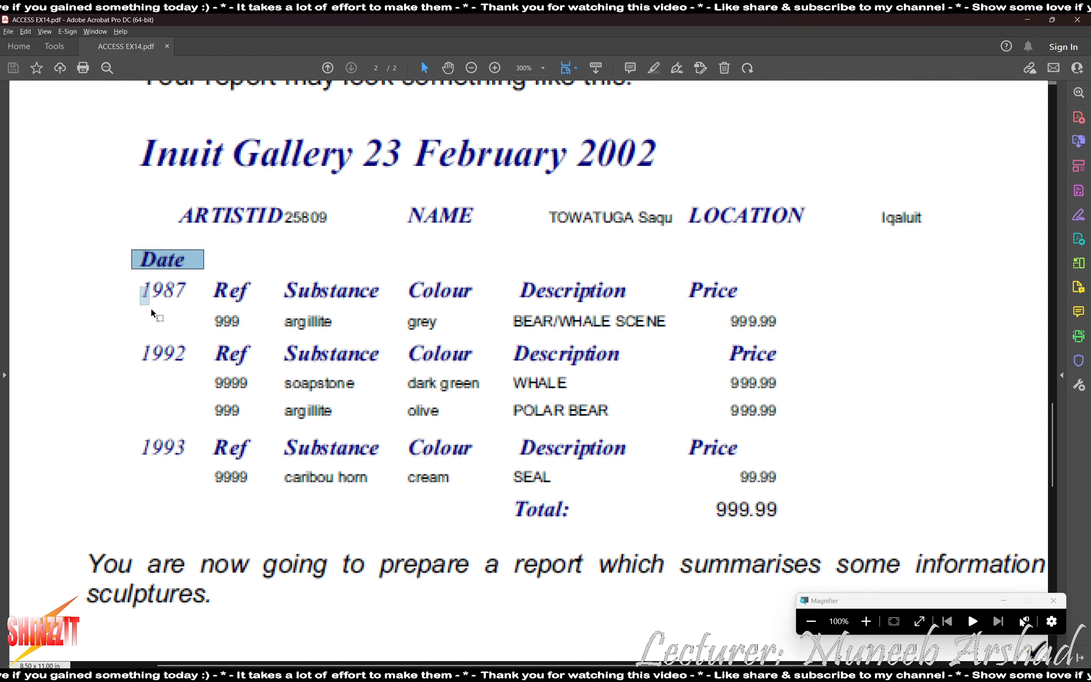
pyautogui.moveTo(141, 287); pyautogui.dragTo(192, 478)
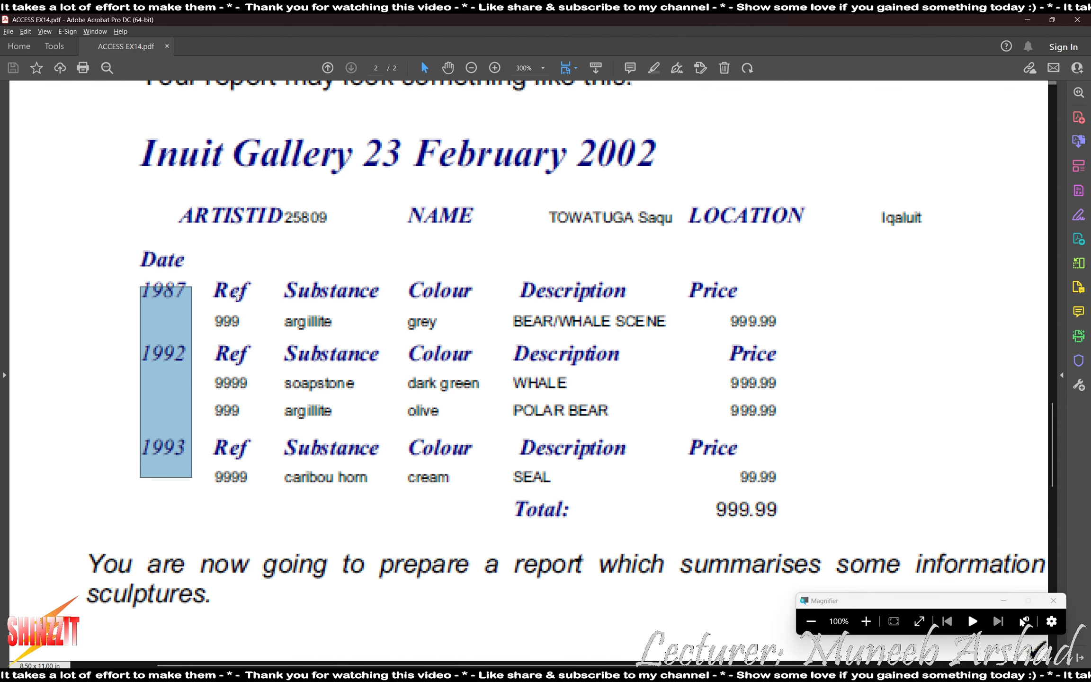
pyautogui.moveTo(215, 278); pyautogui.dragTo(733, 309)
pyautogui.moveTo(218, 329); pyautogui.dragTo(839, 354)
pyautogui.click(649, 678)
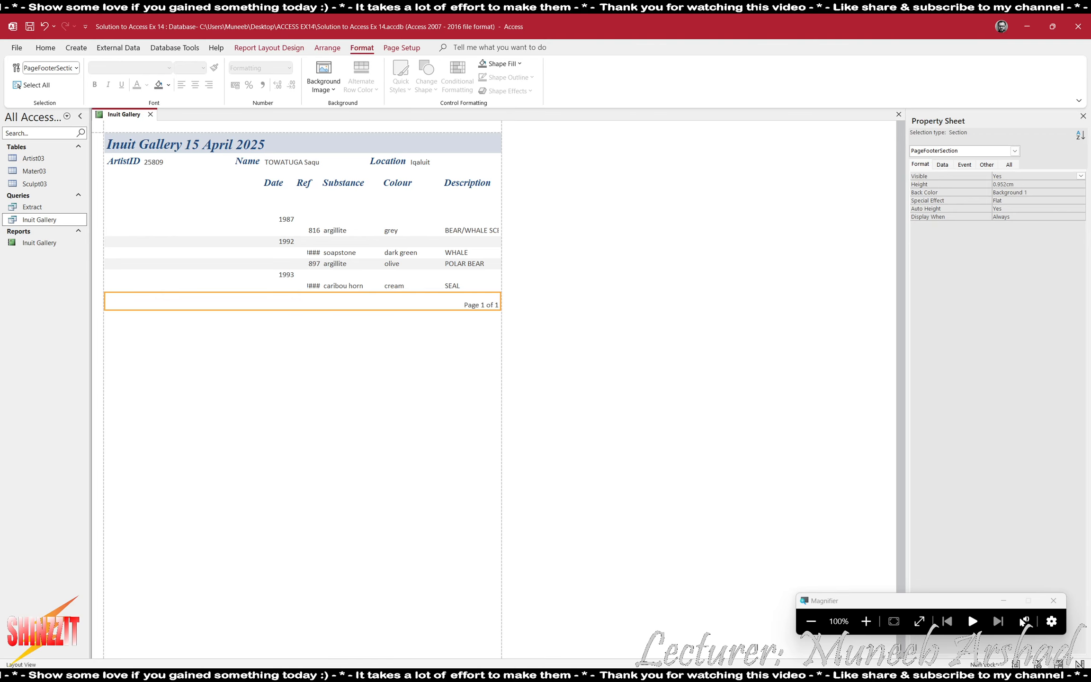
# Move the Ref, Substance, Colour and Description labels from the report's Page Header into the Date Header section
pyautogui.click(682, 678)
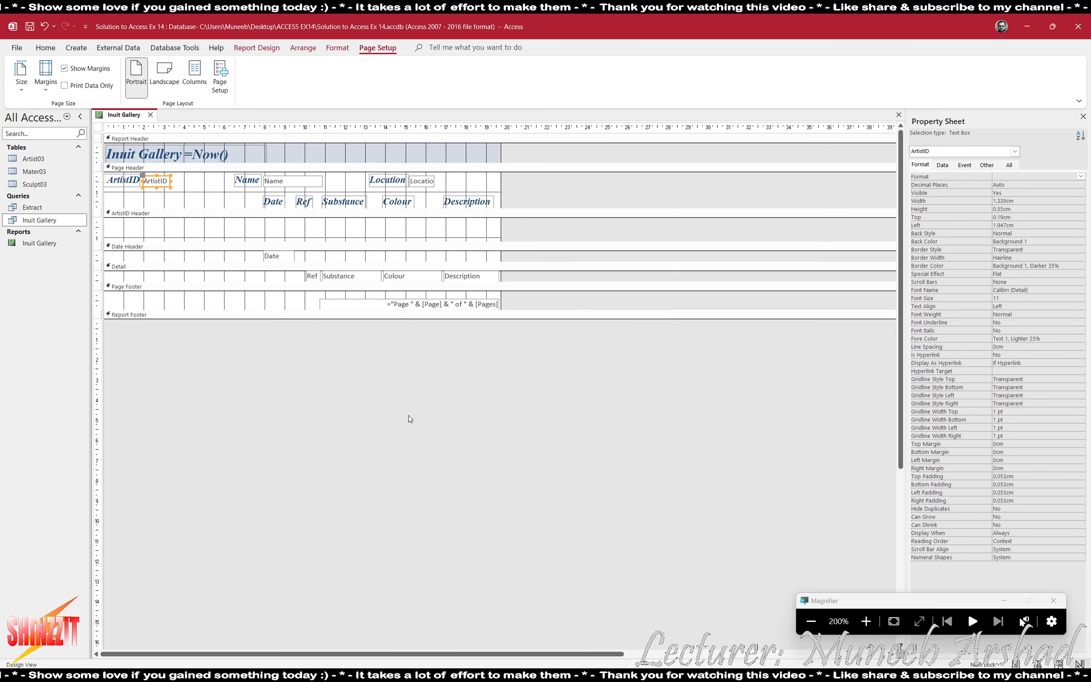
pyautogui.moveTo(289, 194); pyautogui.dragTo(456, 207)
pyautogui.click(345, 344)
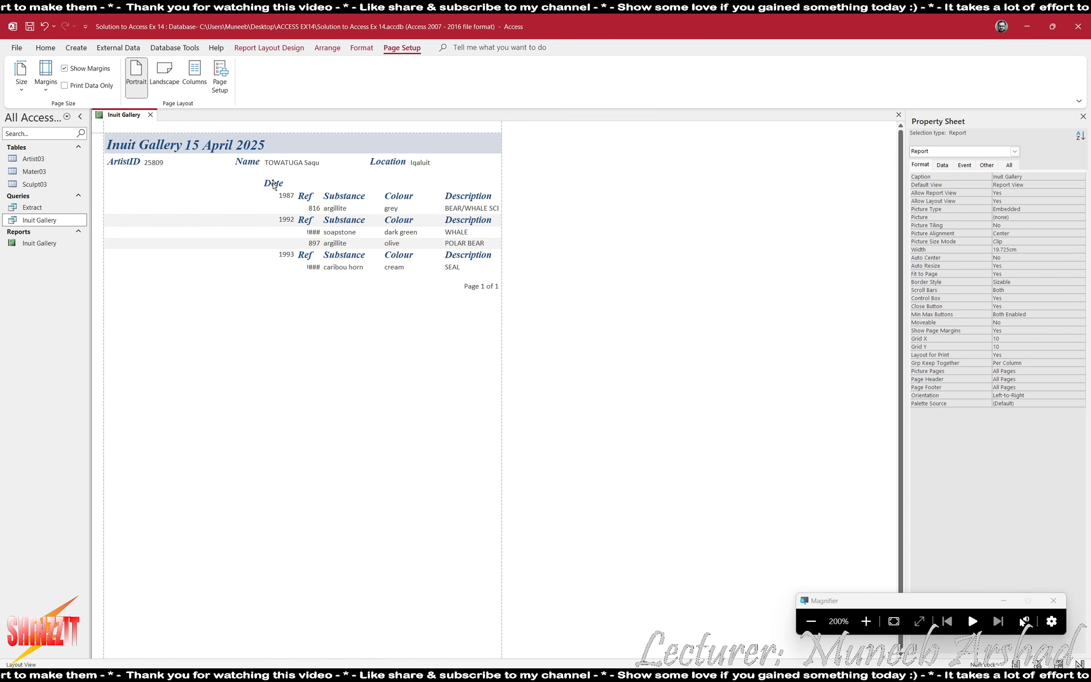
# Move the Date label and the year values together towards the left edge of the report
pyautogui.click(275, 183)
pyautogui.keyDown('ctrl'); pyautogui.click(290, 196); pyautogui.keyUp('ctrl')
pyautogui.press('Left')
pyautogui.press('Left')
pyautogui.press('Left')
pyautogui.press('Left')
pyautogui.press('Left')
pyautogui.press('Left')
pyautogui.press('Left')
pyautogui.press('Left')
pyautogui.press('Left')
pyautogui.press('Left')
pyautogui.press('Left')
pyautogui.press('Left')
pyautogui.press('Left')
pyautogui.press('Left')
pyautogui.press('Left')
pyautogui.press('Left')
pyautogui.press('Left')
pyautogui.press('Left')
pyautogui.press('Left')
pyautogui.press('Left')
# Copy the Date label's formatting onto the year values with Format Painter
pyautogui.click(129, 183)
pyautogui.click(362, 48)
pyautogui.click(214, 68)
pyautogui.click(143, 196)
# Move the Ref and Substance values left to line up under their headings, with Substance at about 4.53 cm
pyautogui.click(314, 209)
pyautogui.click(345, 209)
pyautogui.press('Left')
pyautogui.press('Left')
pyautogui.press('Left')
pyautogui.press('Left')
pyautogui.press('Left')
pyautogui.press('Left')
pyautogui.press('Left')
pyautogui.press('Left')
pyautogui.press('Left')
pyautogui.press('Left')
pyautogui.press('Left')
pyautogui.press('Left')
pyautogui.press('Left')
pyautogui.press('Left')
pyautogui.press('Left')
pyautogui.press('Left')
pyautogui.press('Left')
pyautogui.press('Left')
pyautogui.press('Left')
pyautogui.press('Left')
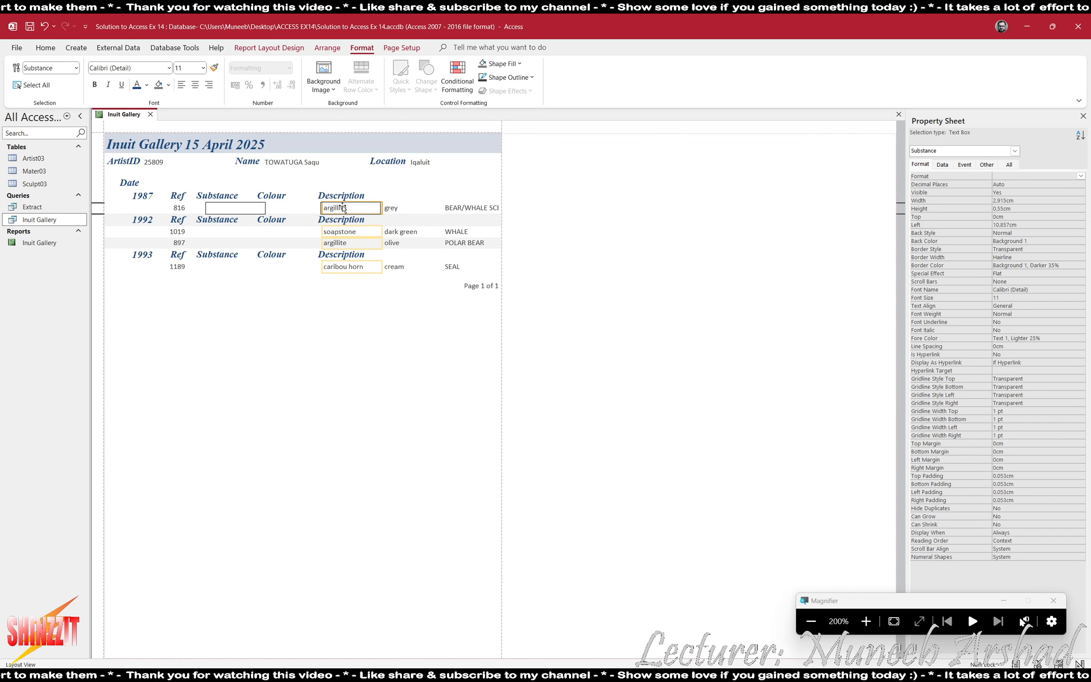
pyautogui.press('Left')
pyautogui.press('Left')
pyautogui.press('Left')
pyautogui.press('Left')
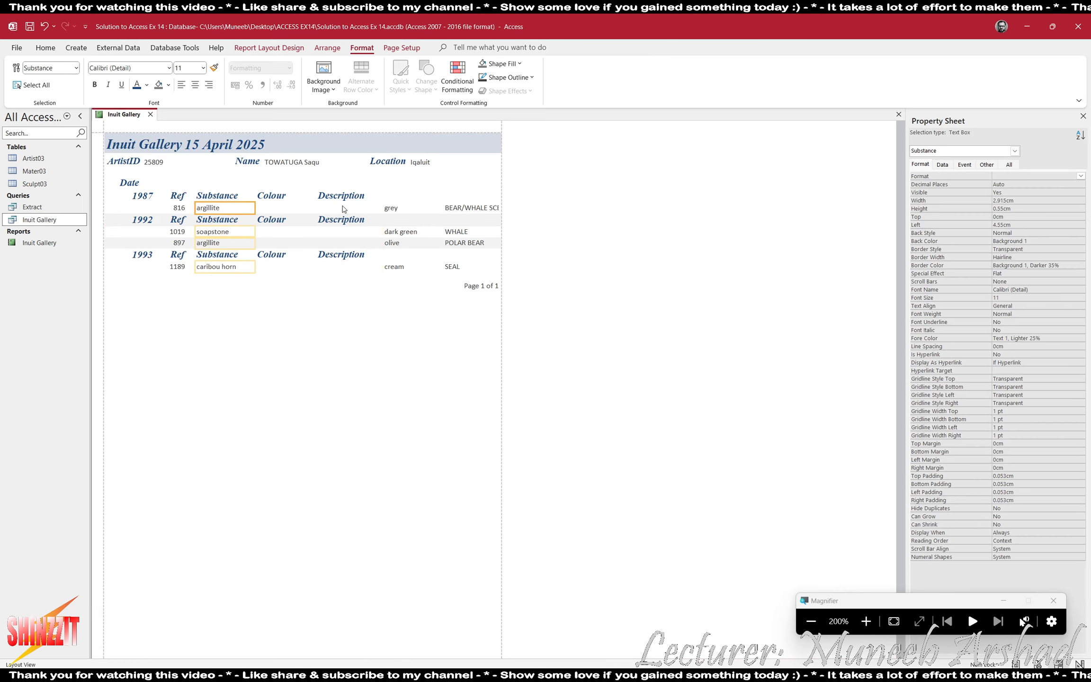
# Move the Colour and Description values left to line up under their headings
pyautogui.click(391, 208)
pyautogui.keyDown('ctrl'); pyautogui.click(469, 209); pyautogui.keyUp('ctrl')
pyautogui.press('Left')
pyautogui.press('Left')
pyautogui.press('Left')
pyautogui.press('Left')
pyautogui.press('Left')
pyautogui.press('Left')
pyautogui.press('Left')
pyautogui.press('Left')
pyautogui.press('Left')
pyautogui.press('Left')
pyautogui.press('Left')
pyautogui.press('Left')
pyautogui.press('Left')
pyautogui.press('Left')
pyautogui.press('Left')
pyautogui.press('Left')
pyautogui.press('Left')
pyautogui.press('Left')
pyautogui.press('Left')
pyautogui.press('Left')
# Shift the Ref, Substance, Colour and Description headings and values slightly right, with the Substance heading at about 5.16 cm
pyautogui.press('Right')
pyautogui.press('Right')
pyautogui.press('Right')
pyautogui.press('Right')
pyautogui.press('Right')
pyautogui.press('Right')
pyautogui.press('Right')
pyautogui.press('Right')
pyautogui.press('Right')
pyautogui.press('Right')
pyautogui.press('Right')
pyautogui.press('Right')
pyautogui.press('Right')
pyautogui.press('Right')
pyautogui.press('Right')
pyautogui.press('Right')
pyautogui.press('Right')
pyautogui.press('Right')
pyautogui.press('Right')
pyautogui.press('Right')
# Move the Substance, Colour and Description headings and values together to the right, widening the gap after Ref
pyautogui.click(230, 196)
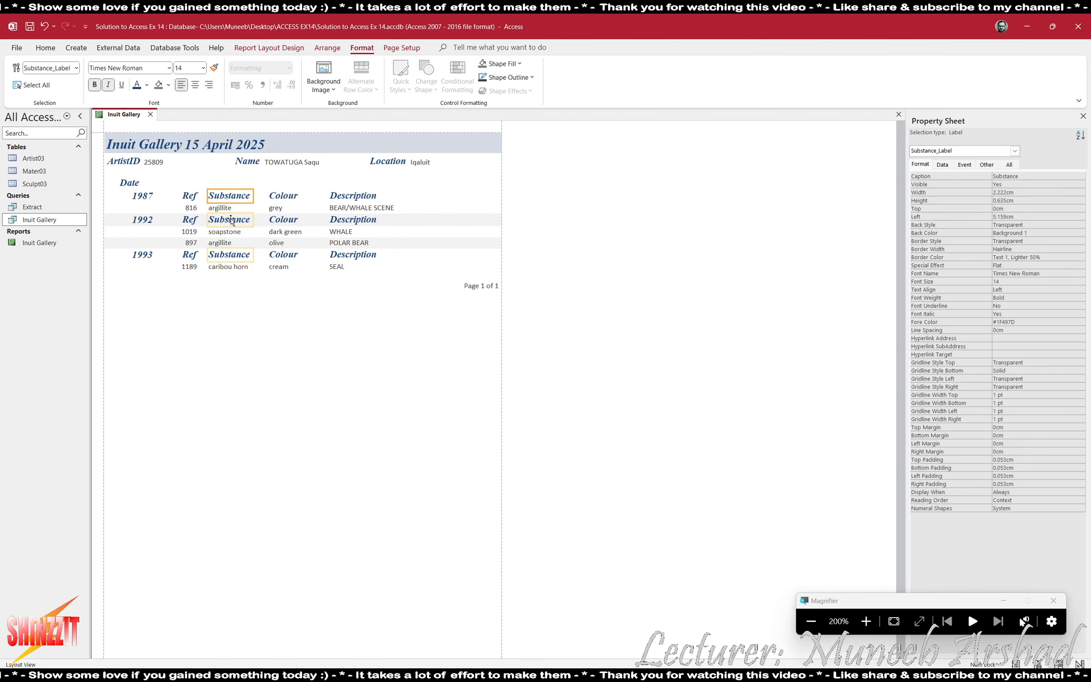
pyautogui.keyDown('ctrl'); pyautogui.click(228, 209); pyautogui.keyUp('ctrl')
pyautogui.keyDown('ctrl'); pyautogui.click(285, 196); pyautogui.keyUp('ctrl')
pyautogui.keyDown('ctrl'); pyautogui.click(284, 208); pyautogui.keyUp('ctrl')
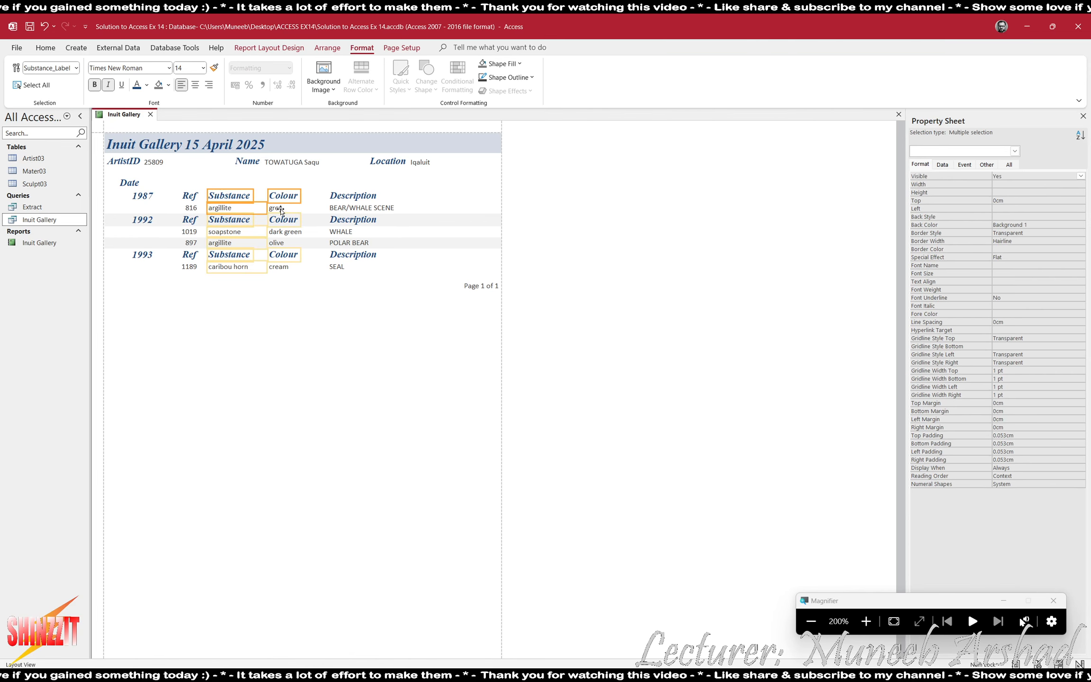
pyautogui.keyDown('ctrl'); pyautogui.click(360, 209); pyautogui.keyUp('ctrl')
pyautogui.keyDown('ctrl'); pyautogui.click(352, 196); pyautogui.keyUp('ctrl')
pyautogui.moveTo(356, 211); pyautogui.dragTo(376, 203)
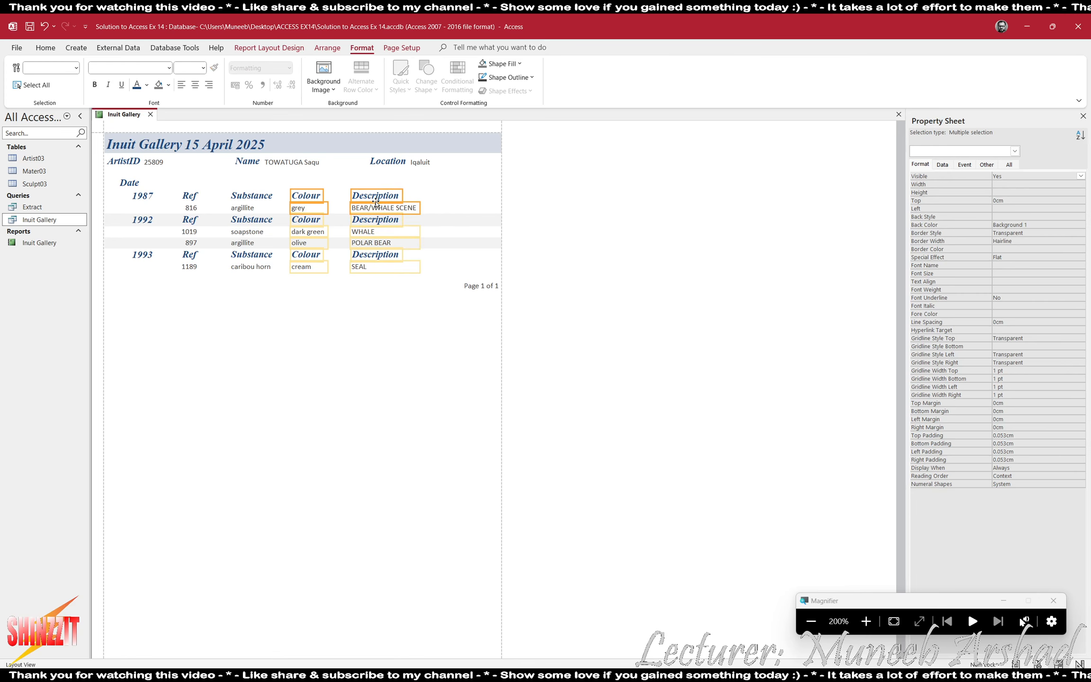
# Move the Colour and Description headings and values further right, away from the Substance column
pyautogui.press('Right')
pyautogui.press('Right')
pyautogui.press('Right')
pyautogui.press('Right')
pyautogui.press('Right')
pyautogui.press('Right')
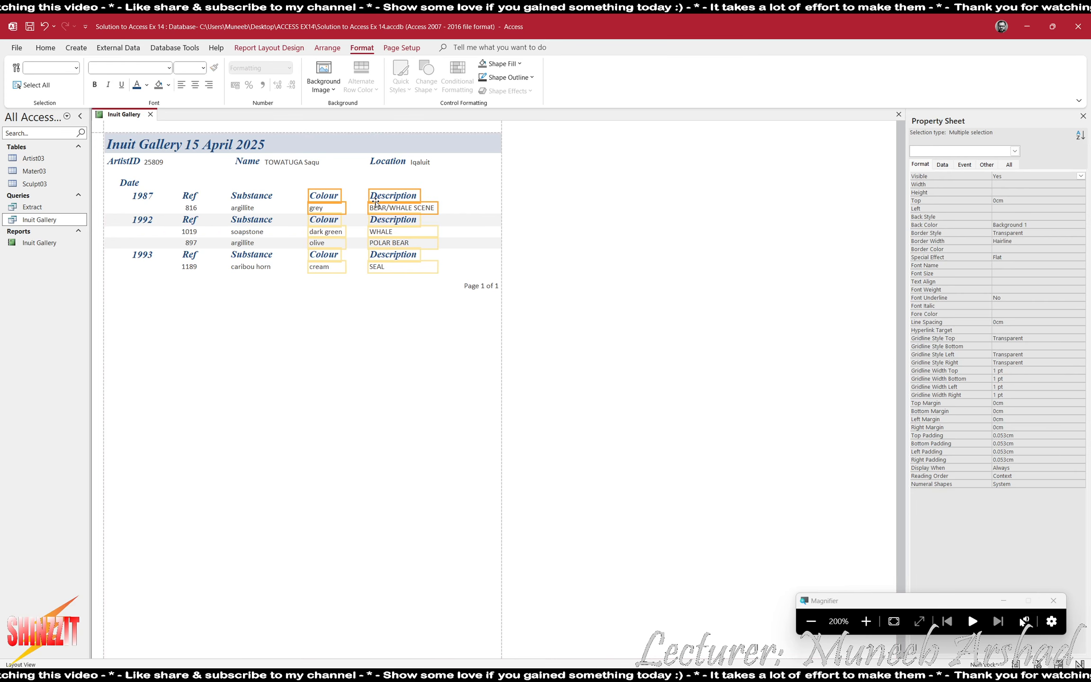
# Move the Description heading and values slightly right to widen the gap after Colour
pyautogui.click(389, 195)
pyautogui.keyDown('shift'); pyautogui.click(388, 206); pyautogui.keyUp('shift')
pyautogui.press('Right')
pyautogui.press('Right')
pyautogui.click(350, 347)
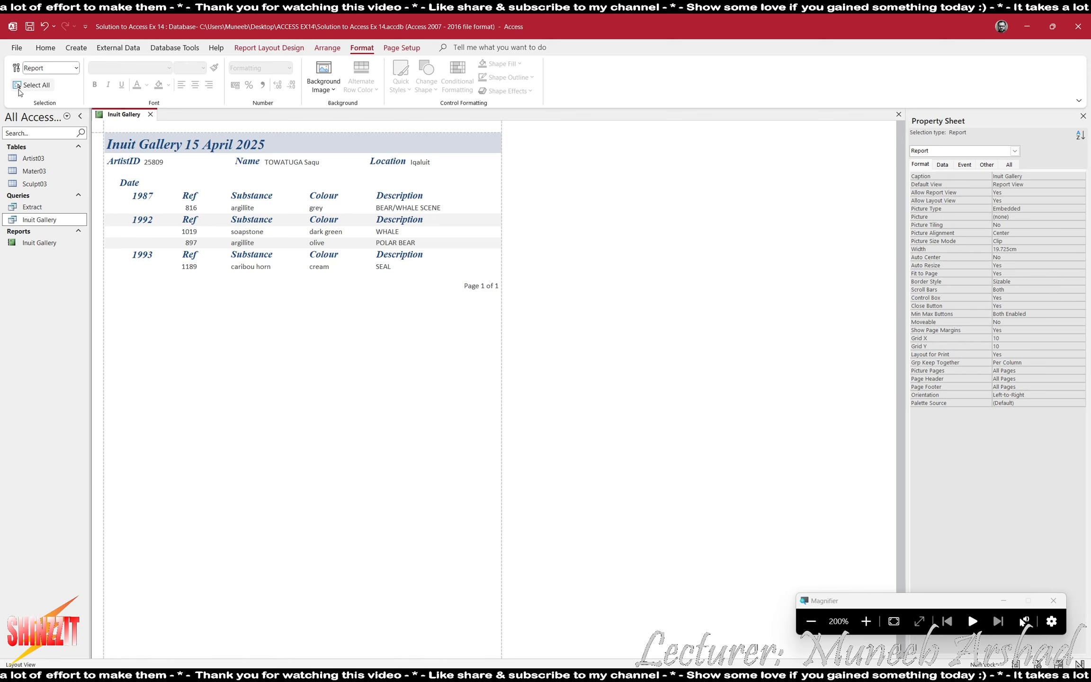
# Switch the Inuit Gallery report to Design View
pyautogui.click(269, 47)
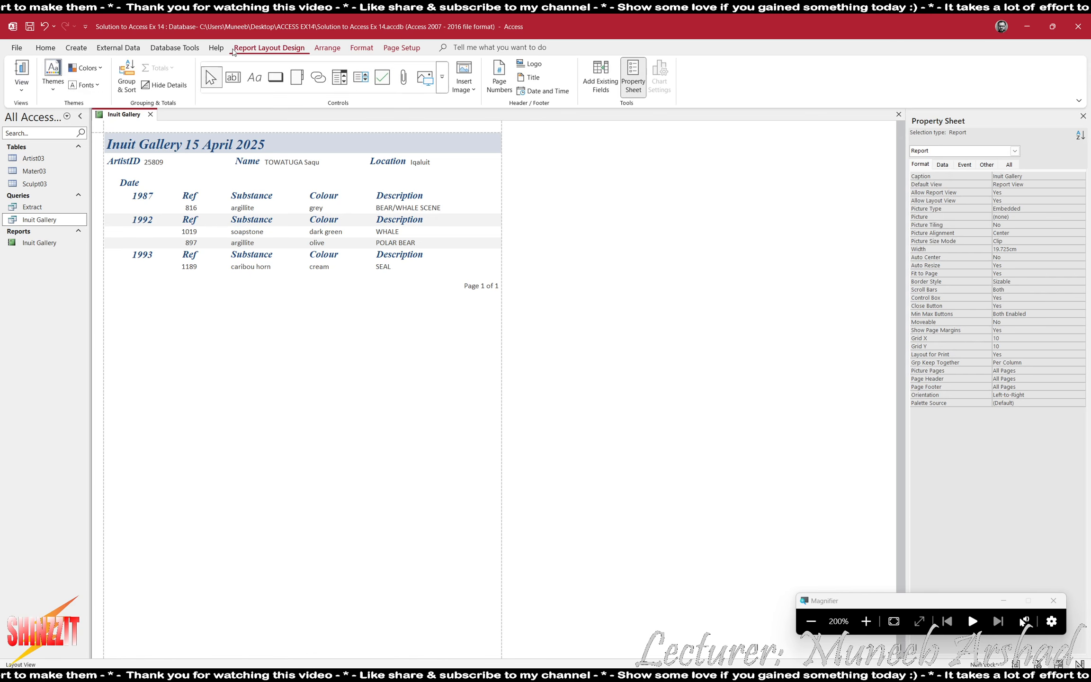
pyautogui.click(21, 88)
pyautogui.click(51, 175)
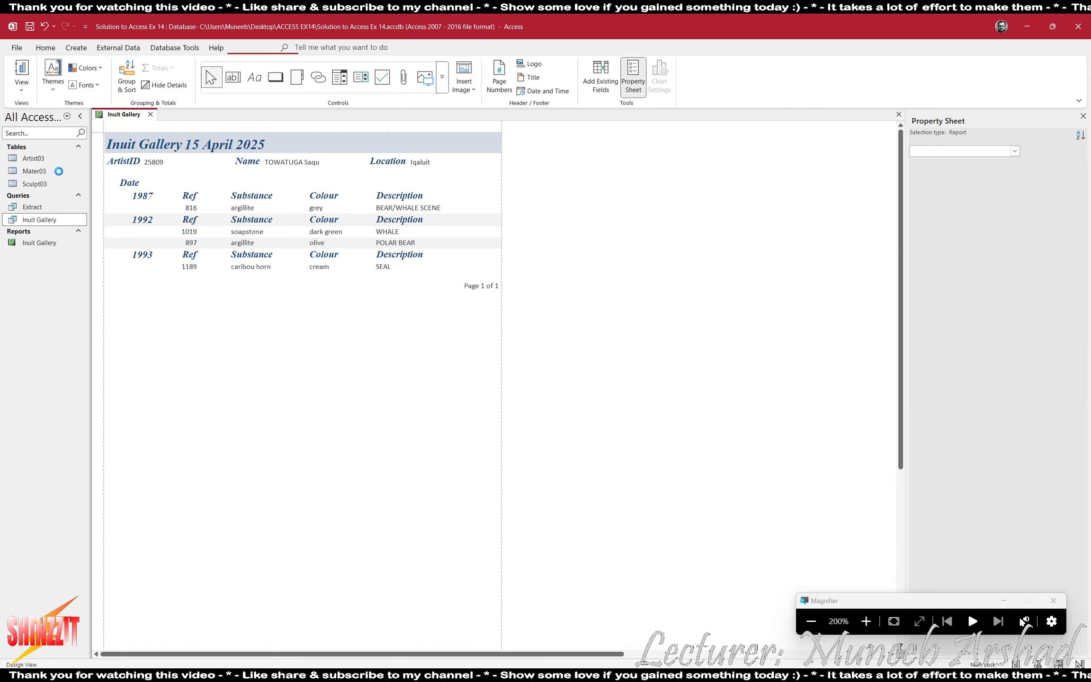